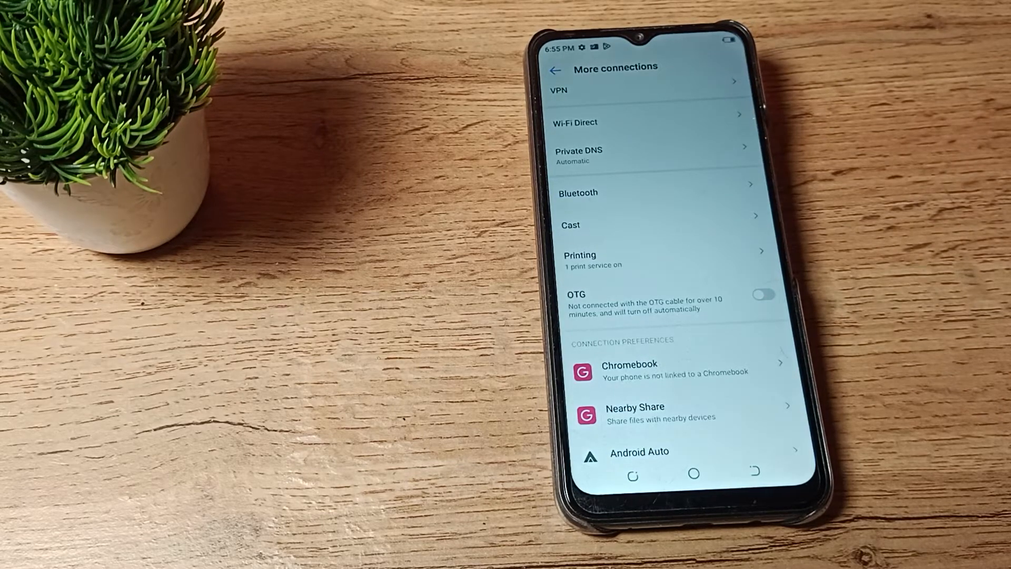
Exit the More connections page and swipe back to the first home screen with the clock and Google apps.
click(754, 471)
click(632, 475)
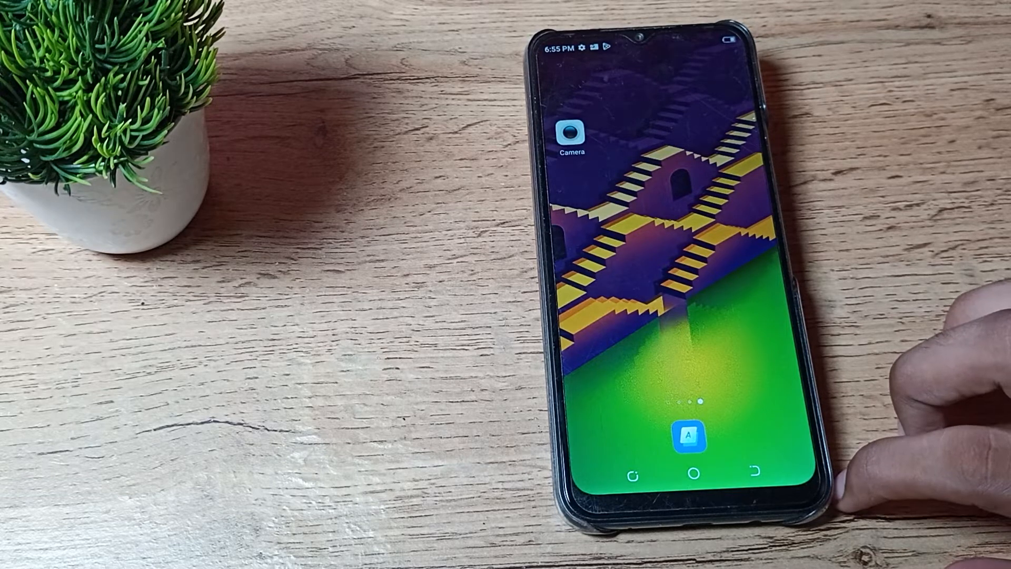
mouse_move(726, 363)
mouse_down()
mouse_move(791, 315)
mouse_move(798, 356)
mouse_up()
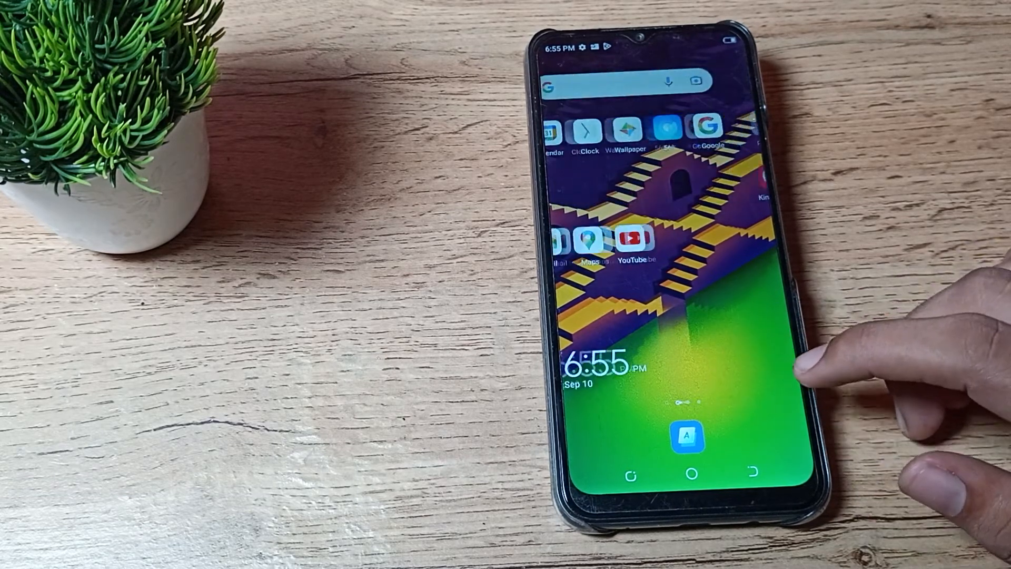